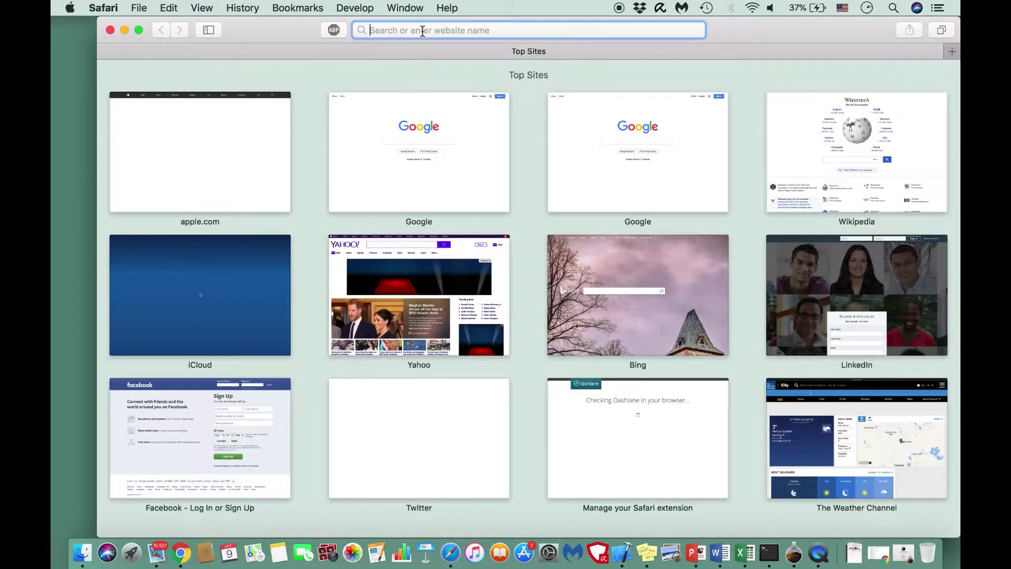
{"action": "type", "text": "https://www.silabs.com/products/development-tools/software/usb-to-uart-bridge-vcp-drivers"}
{"action": "key", "text": "Return"}
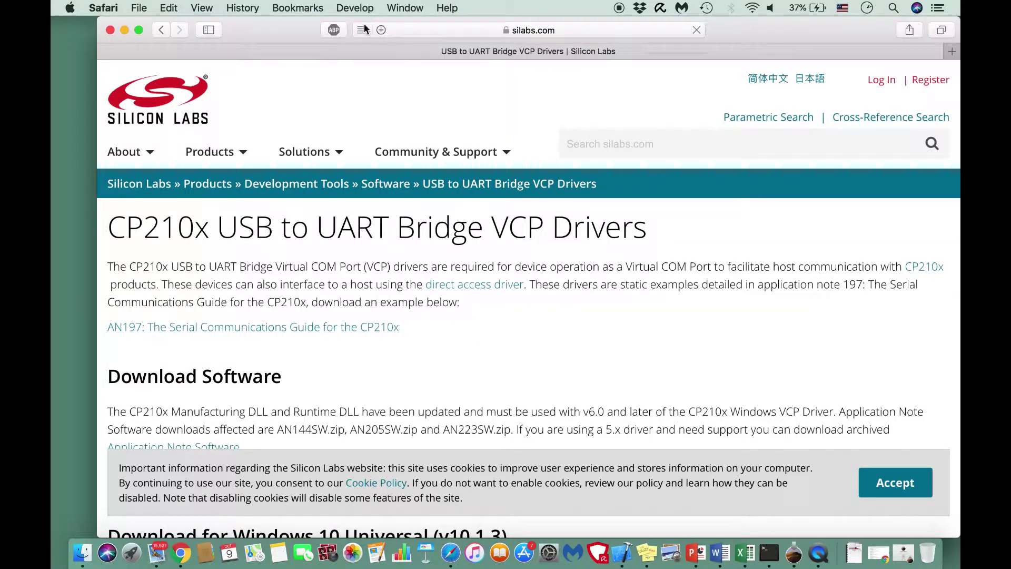
{"action": "left_click", "coordinate": [139, 30]}
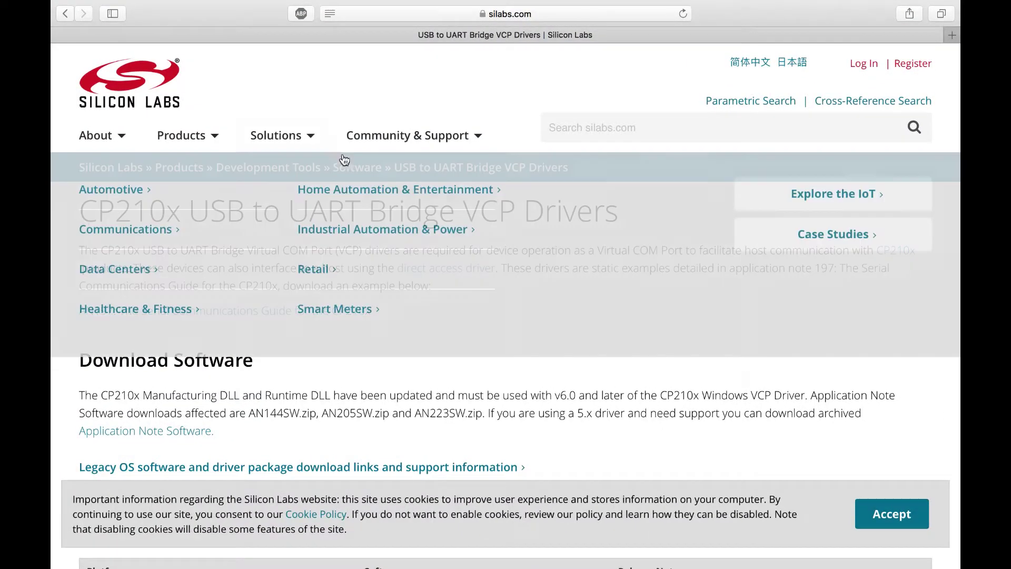
Download the CP210x VCP driver for Macintosh OSX (v5) from the Silicon Labs page
{"action": "scroll", "coordinate": [555, 385], "scroll_direction": "down", "scroll_amount": 5}
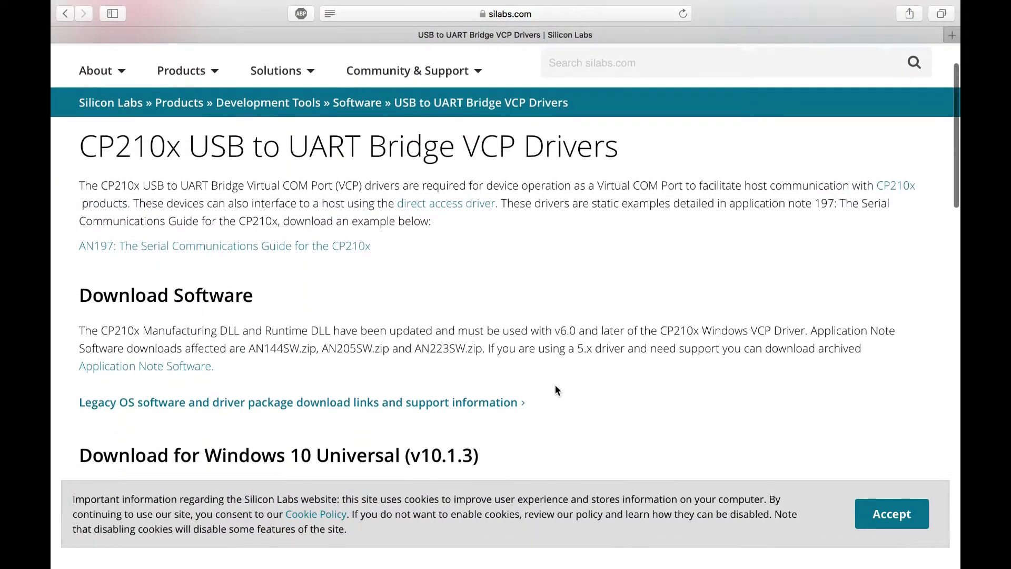
{"action": "scroll", "coordinate": [555, 388], "scroll_direction": "down", "scroll_amount": 5}
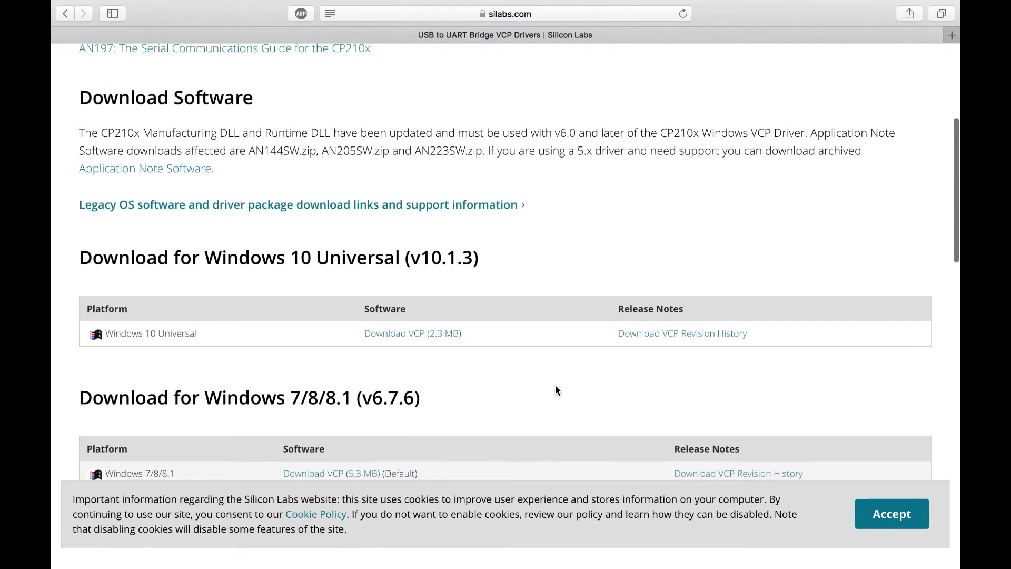
{"action": "scroll", "coordinate": [555, 390], "scroll_direction": "down", "scroll_amount": 4}
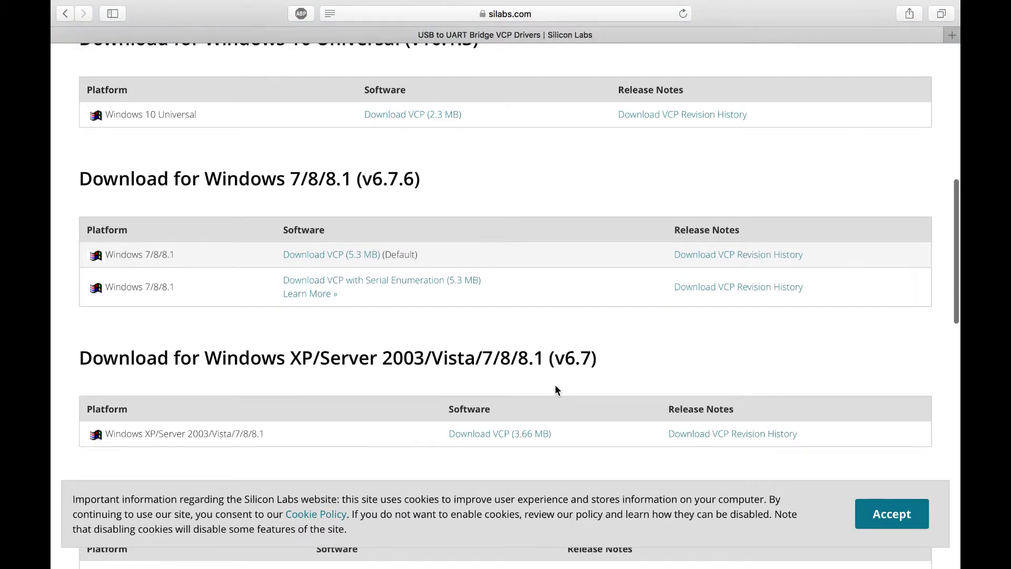
{"action": "scroll", "coordinate": [555, 390], "scroll_direction": "down", "scroll_amount": 5}
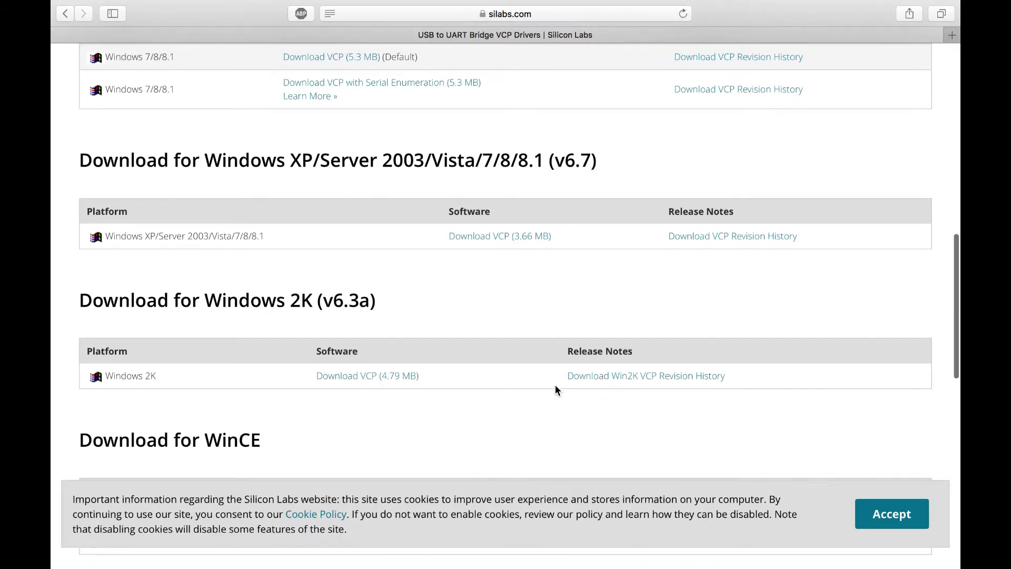
{"action": "scroll", "coordinate": [556, 390], "scroll_direction": "down", "scroll_amount": 3}
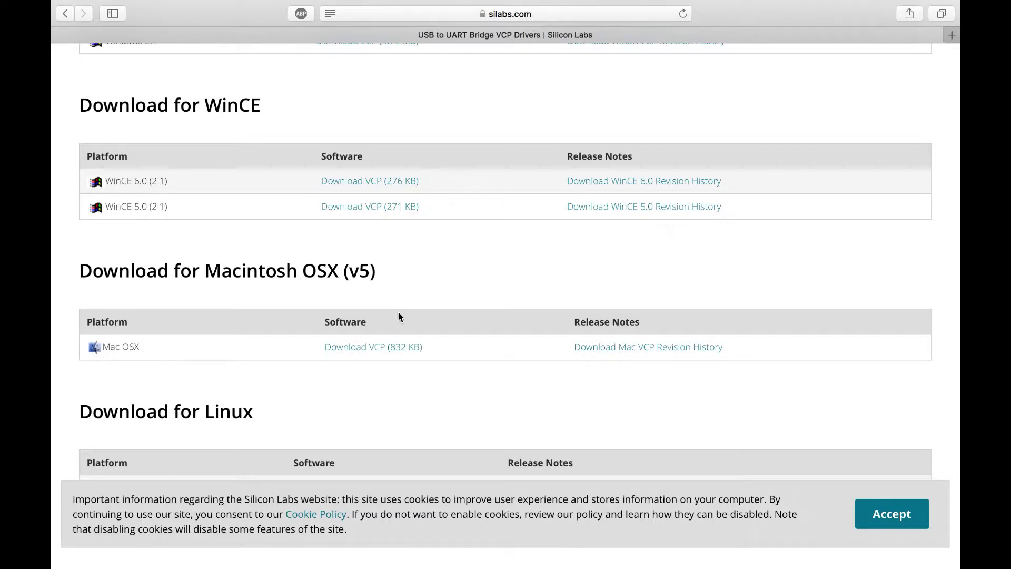
{"action": "left_click", "coordinate": [412, 352]}
Locate the downloaded SiLabsUSBDriverDisk.dmg in Finder, then mount it and agree to its license terms
{"action": "left_click", "coordinate": [877, 14]}
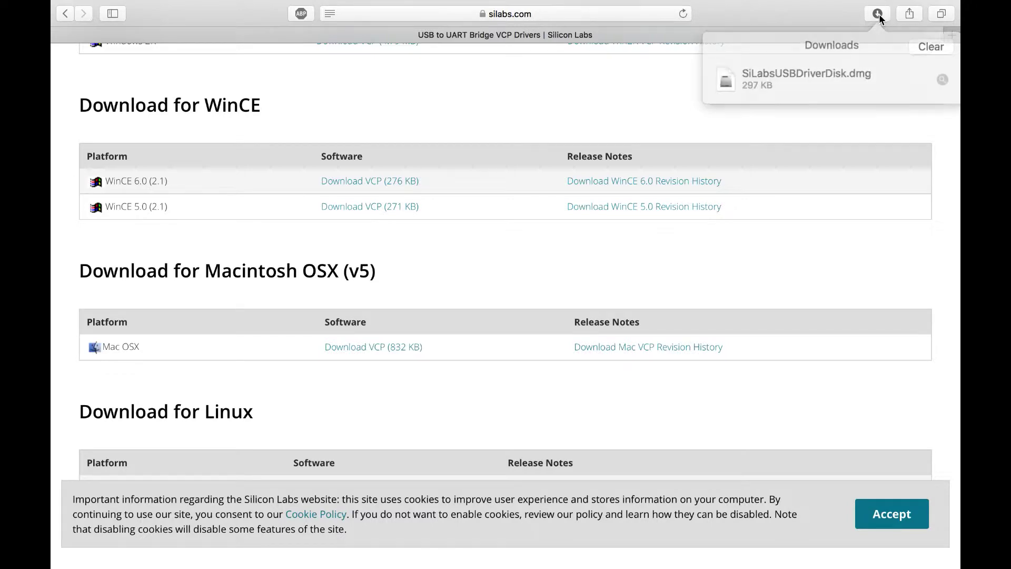
{"action": "left_click", "coordinate": [936, 73]}
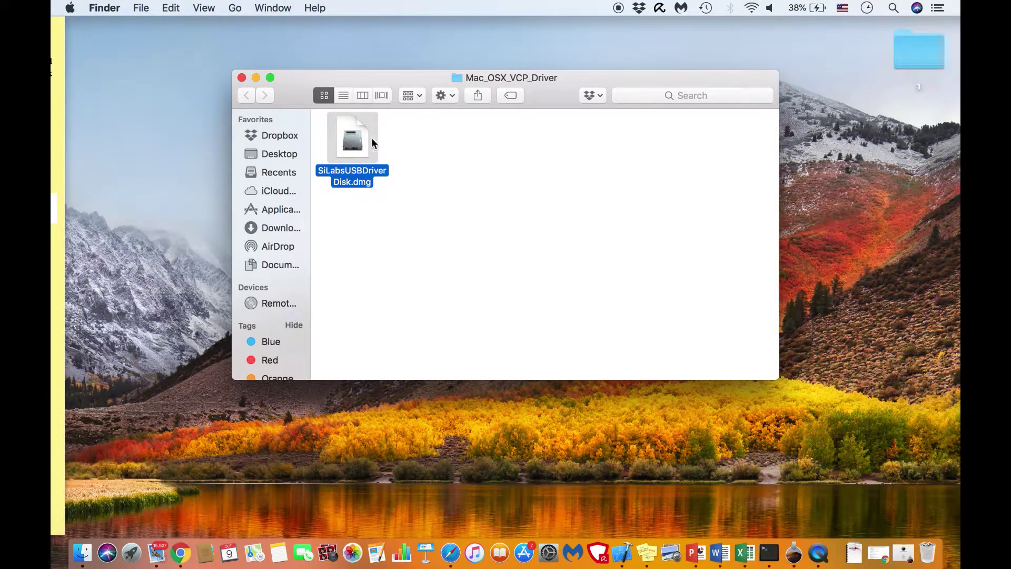
{"action": "double_click", "coordinate": [352, 143]}
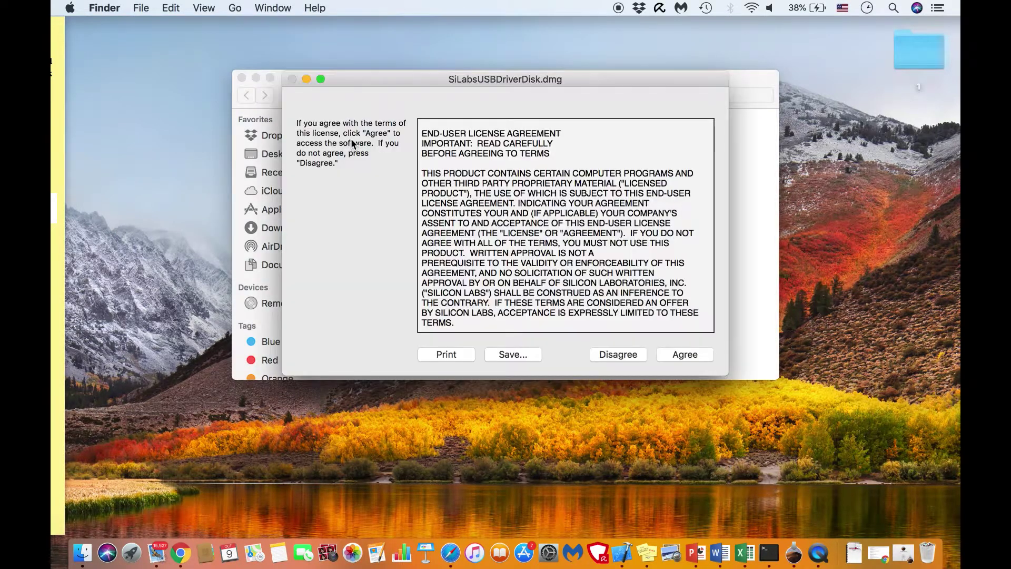
{"action": "left_click", "coordinate": [674, 354]}
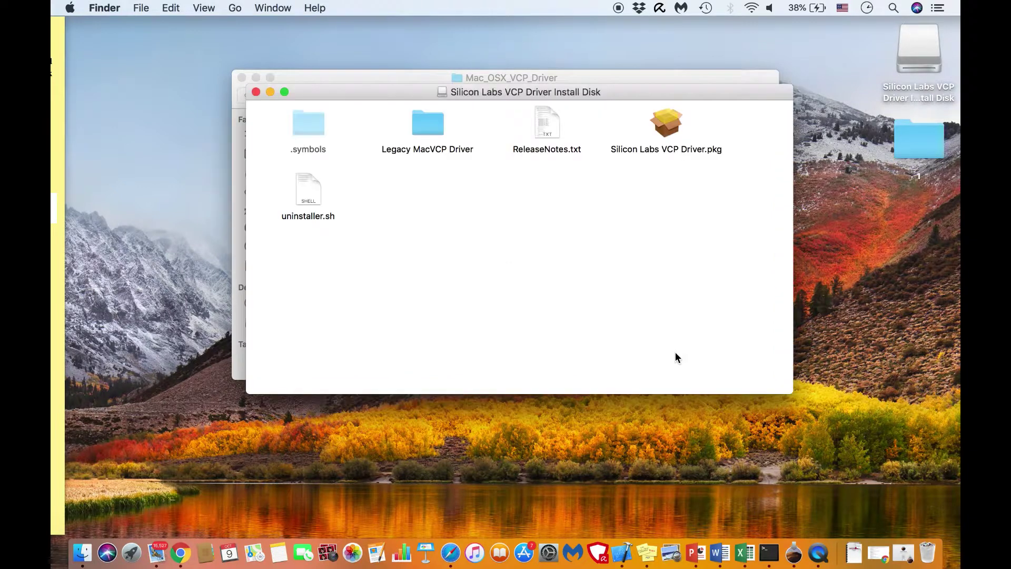
Launch Silicon Labs VCP Driver.pkg from the install disk and accept the installer's software license agreement
{"action": "double_click", "coordinate": [669, 125]}
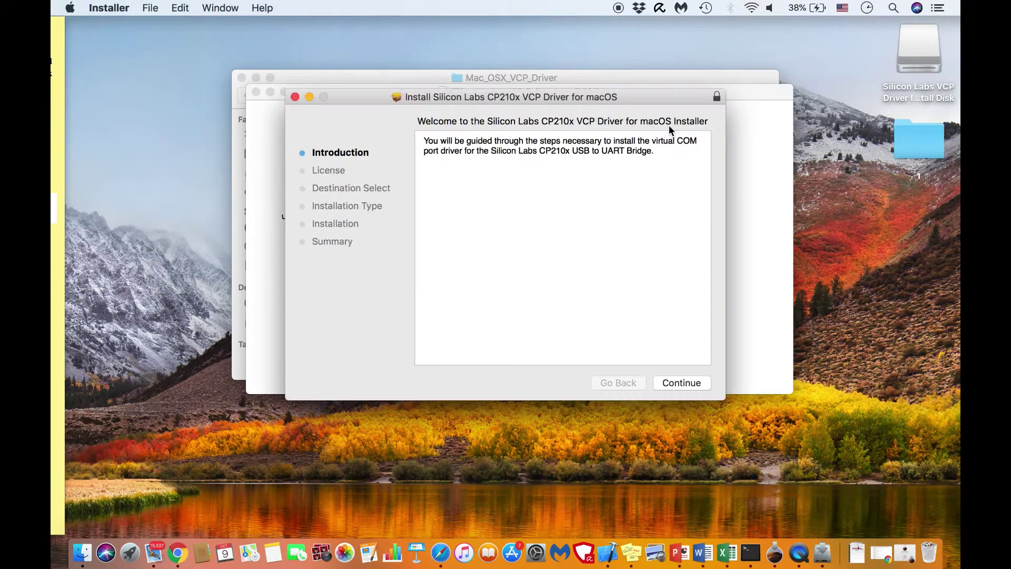
{"action": "left_click", "coordinate": [675, 384]}
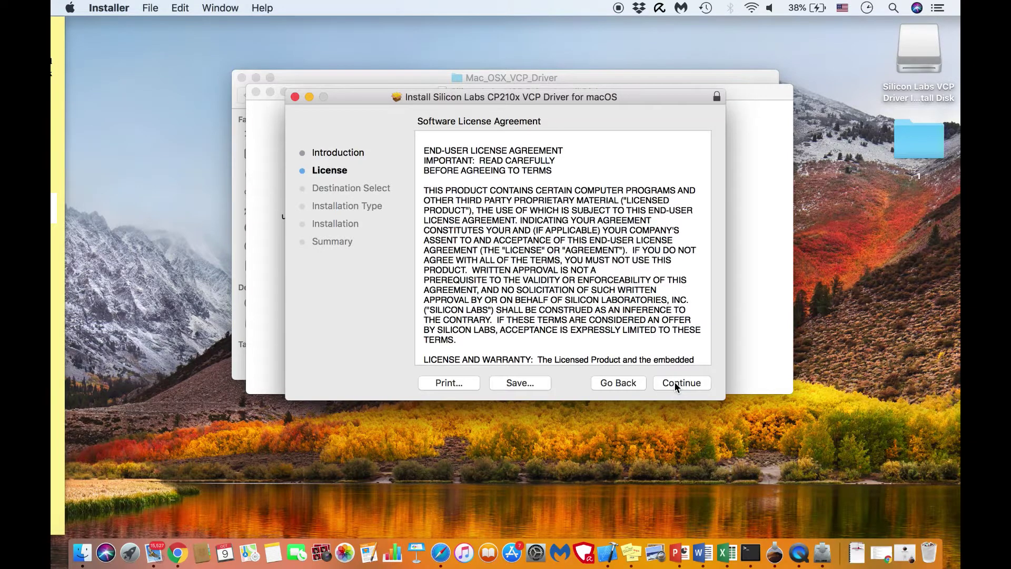
{"action": "left_click", "coordinate": [676, 388]}
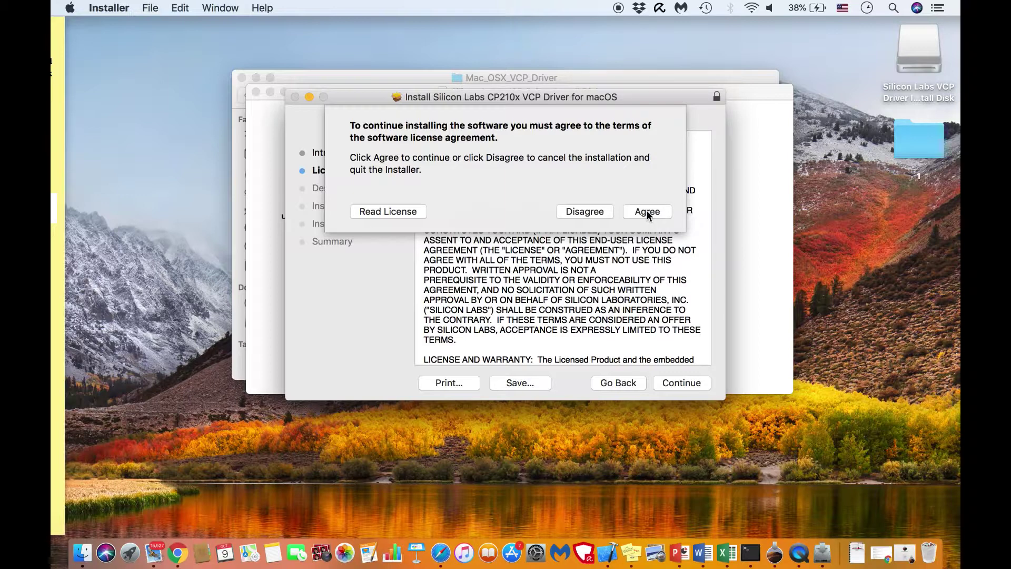
{"action": "left_click", "coordinate": [647, 211]}
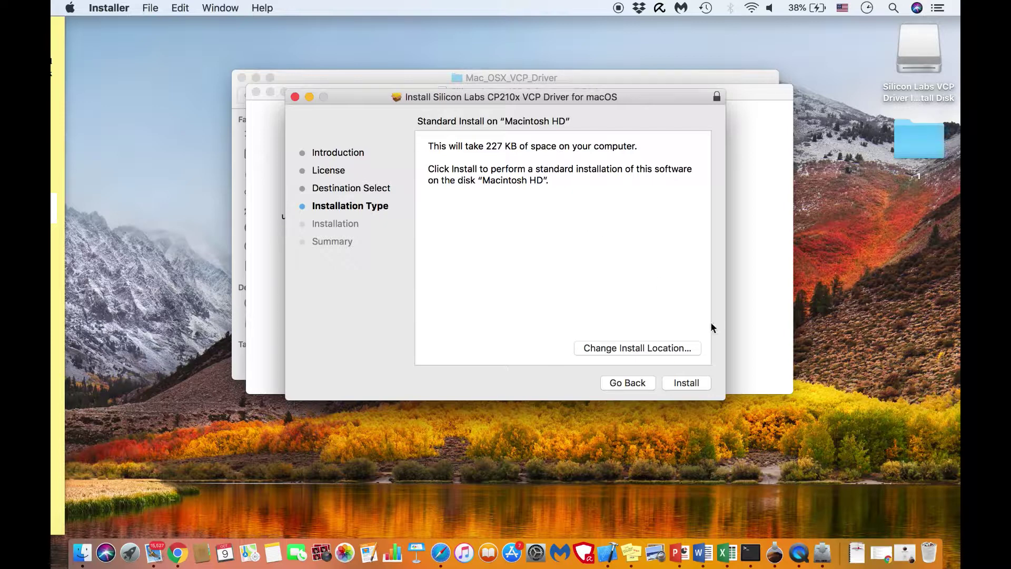
Run the standard driver installation on Macintosh HD, authorizing it with the account password
{"action": "left_click", "coordinate": [695, 383]}
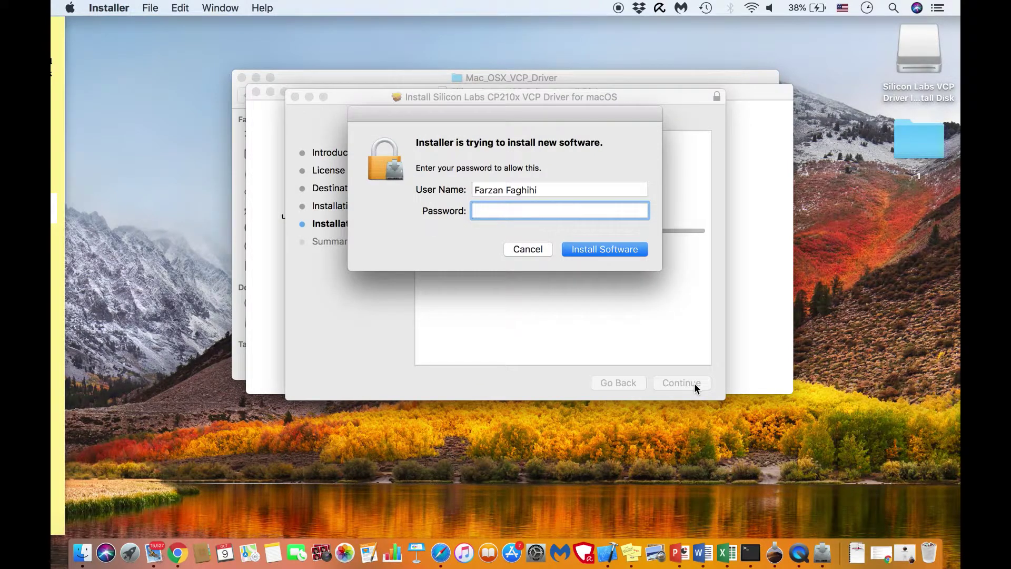
{"action": "type", "text": "••••••••••"}
{"action": "key", "text": "Return"}
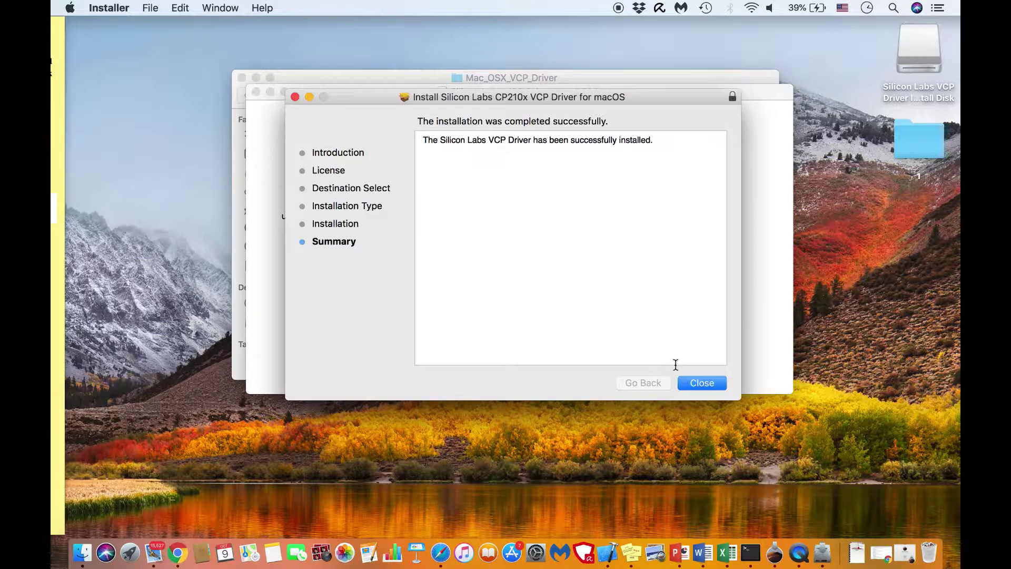
Close the finished installer, moving it to the Trash, and close both Finder windows
{"action": "left_click", "coordinate": [697, 382]}
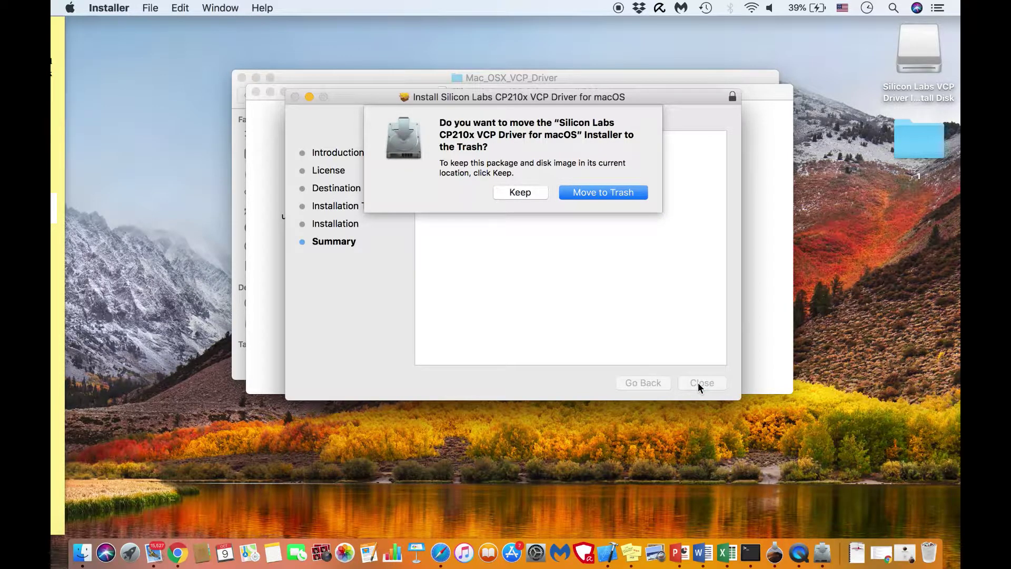
{"action": "left_click", "coordinate": [618, 192]}
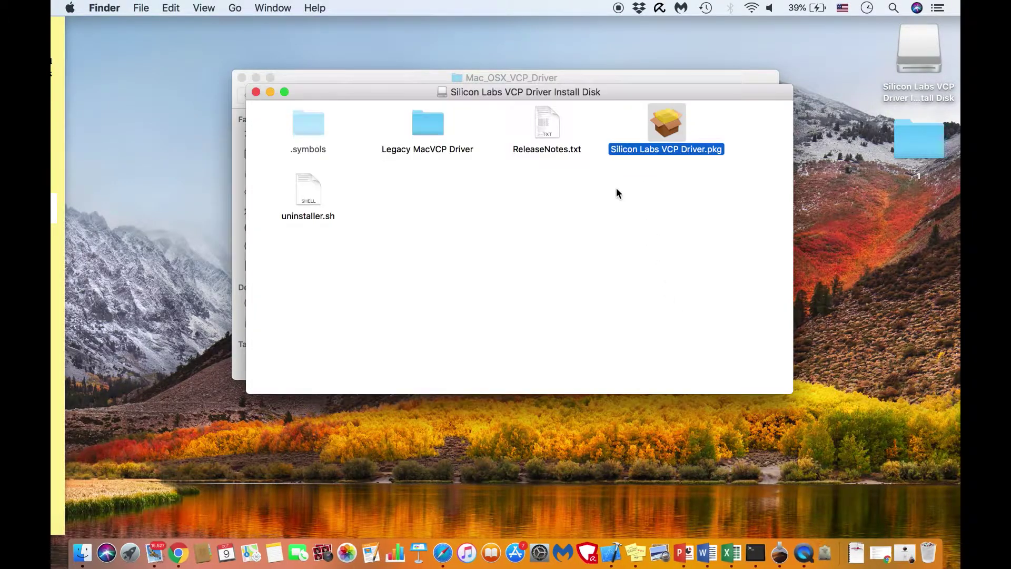
{"action": "left_click", "coordinate": [256, 92]}
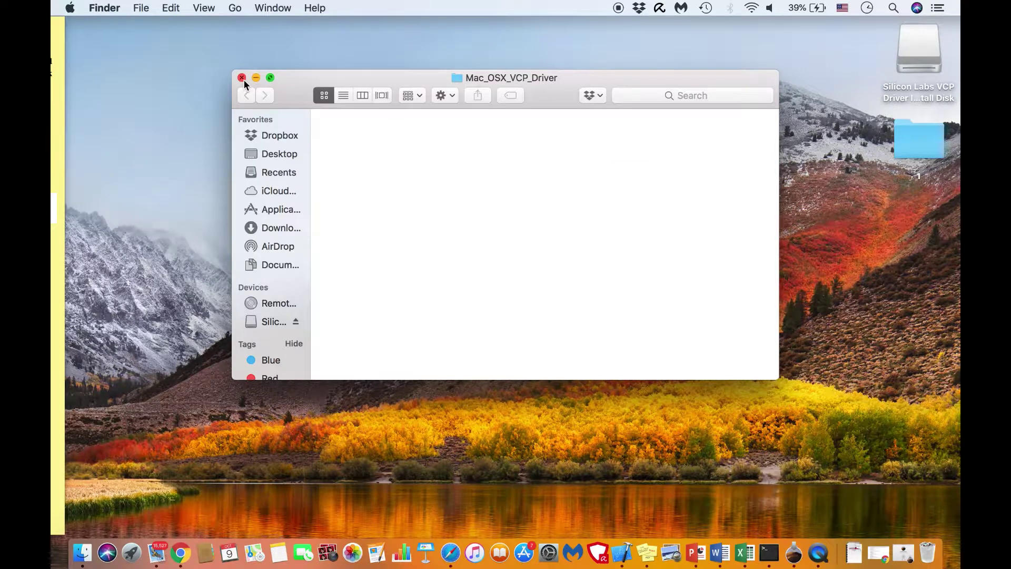
{"action": "left_click", "coordinate": [243, 79]}
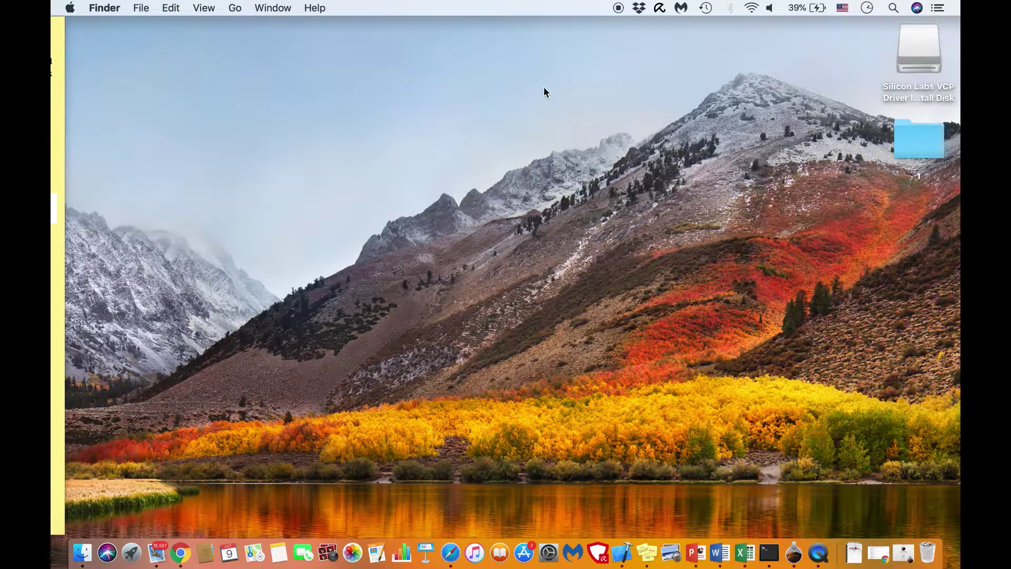
Find the SPO2 application with a Spotlight search and launch it
{"action": "left_click", "coordinate": [894, 7]}
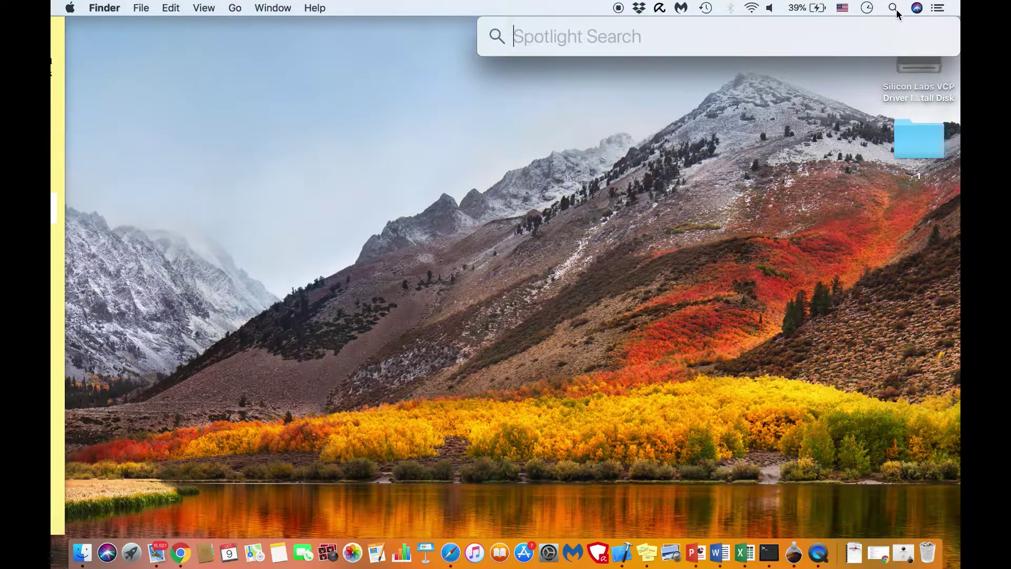
{"action": "type", "text": "spO2"}
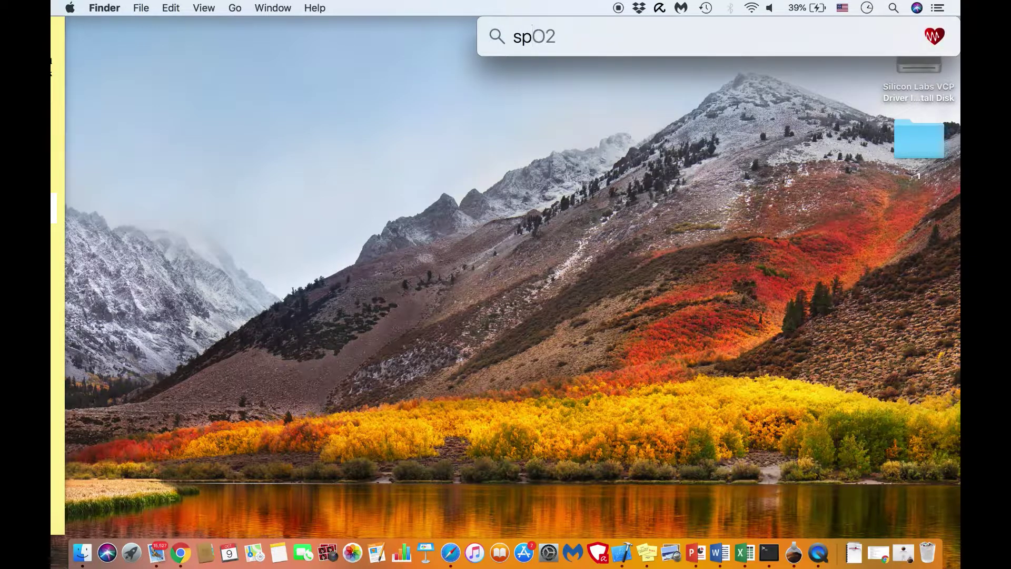
{"action": "left_click", "coordinate": [532, 36]}
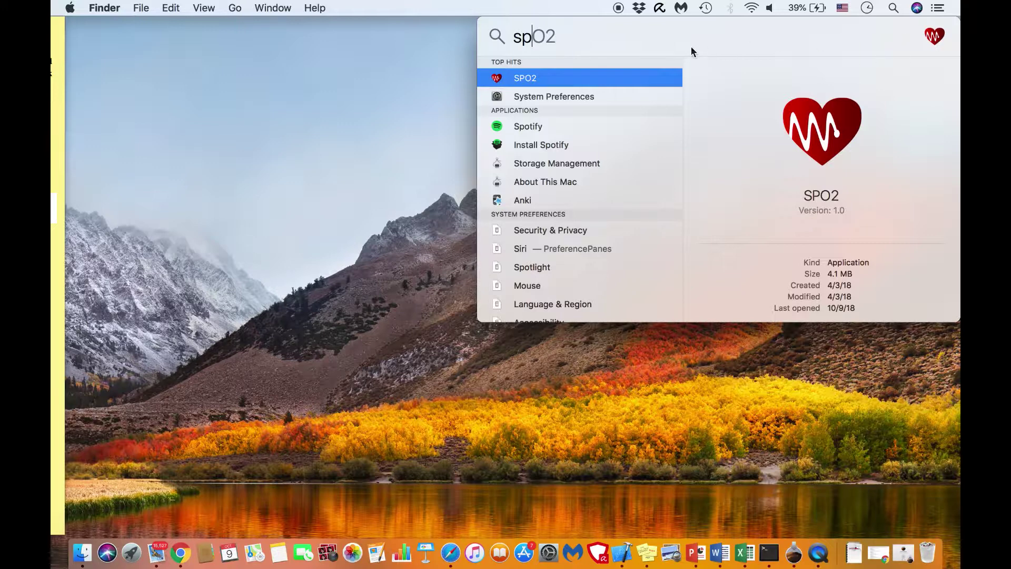
{"action": "double_click", "coordinate": [593, 77]}
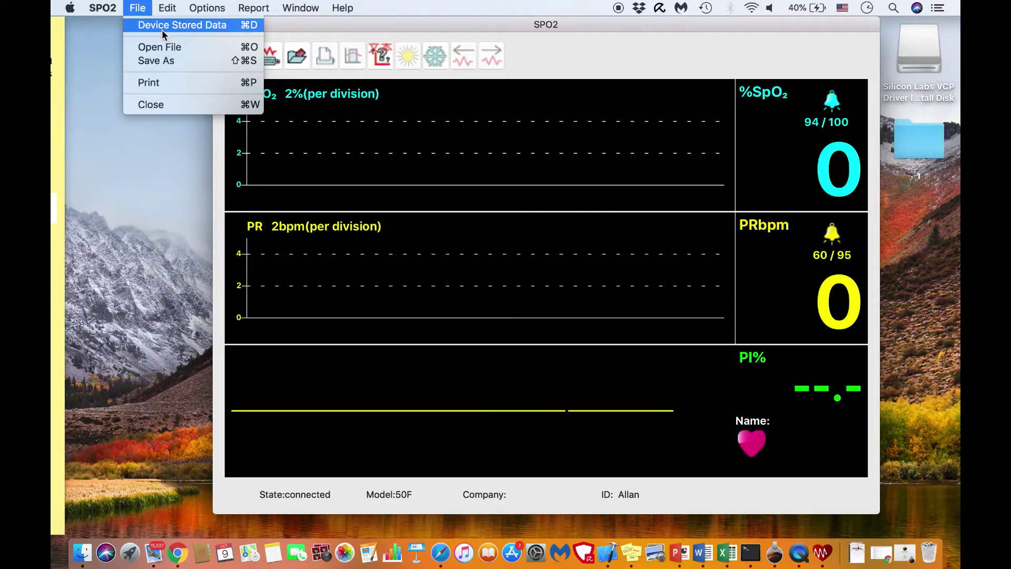
Load the device stored data to view its SpO2 and pulse rate strip chart report, then close the SPO2 window
{"action": "left_click", "coordinate": [171, 28]}
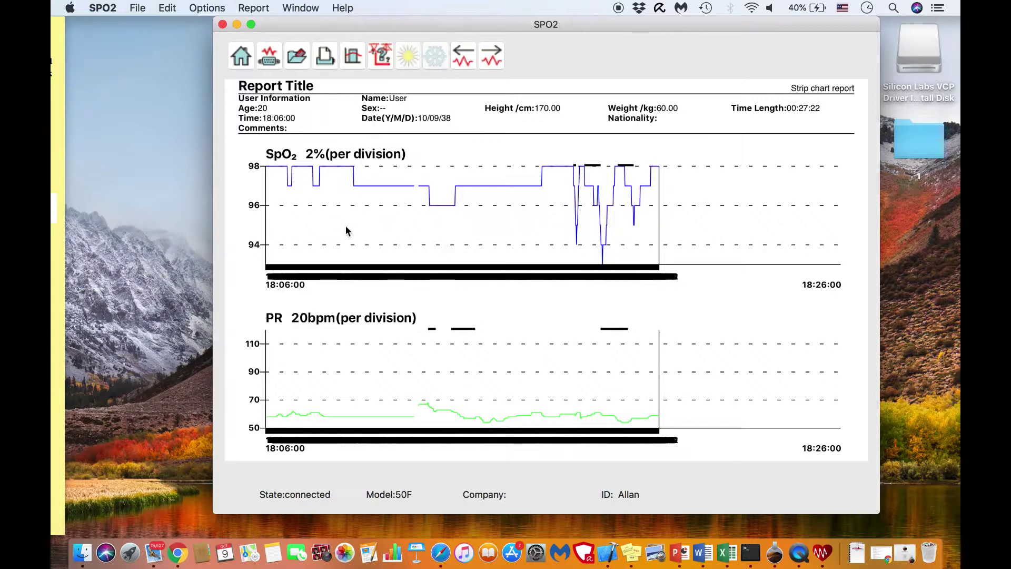
{"action": "left_click", "coordinate": [222, 25]}
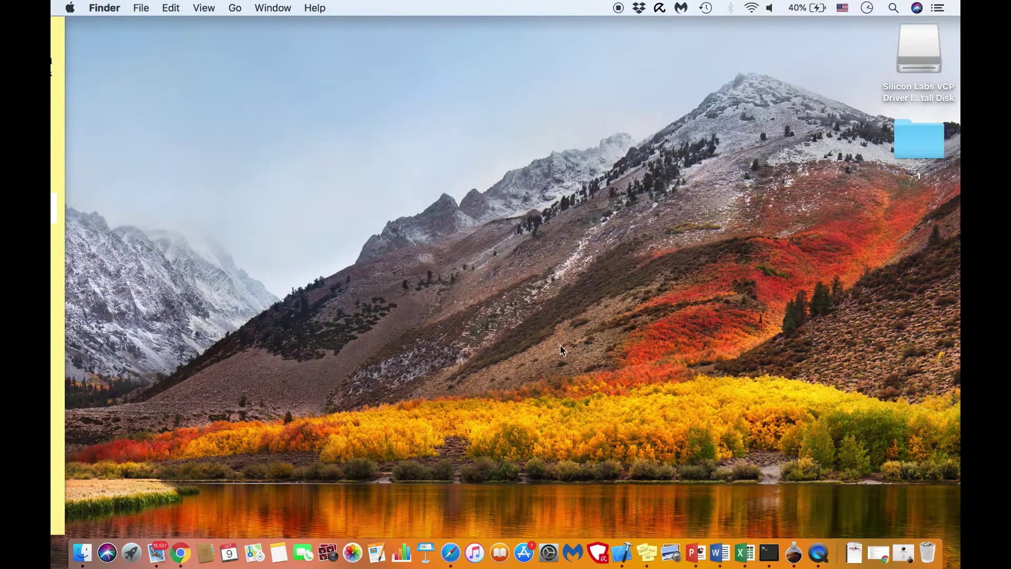